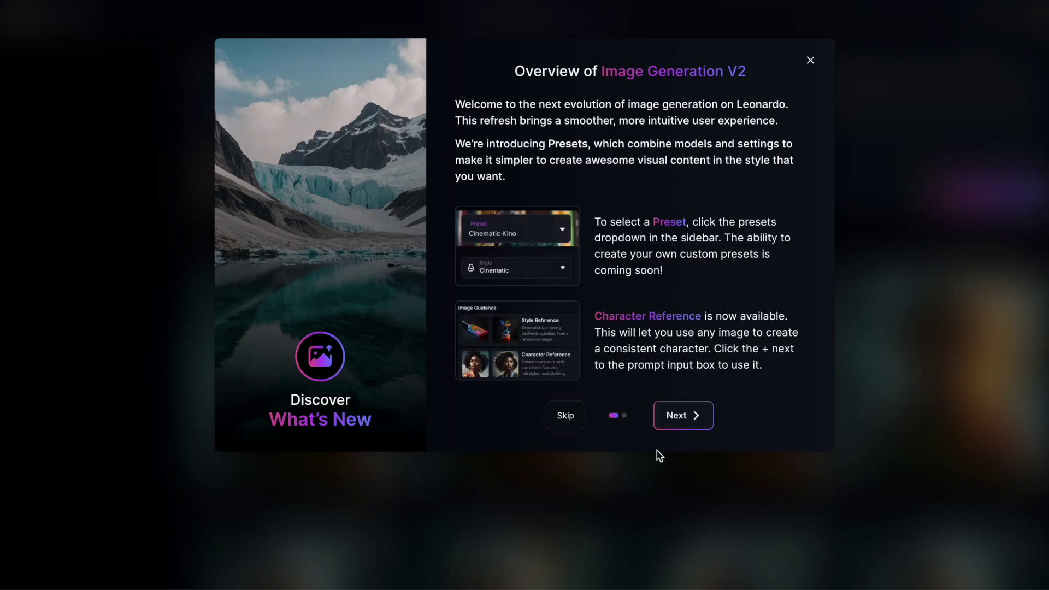
# Step: Skip past the Image Generation V2 overview and open the image generation workspace
pyautogui.click(686, 422)
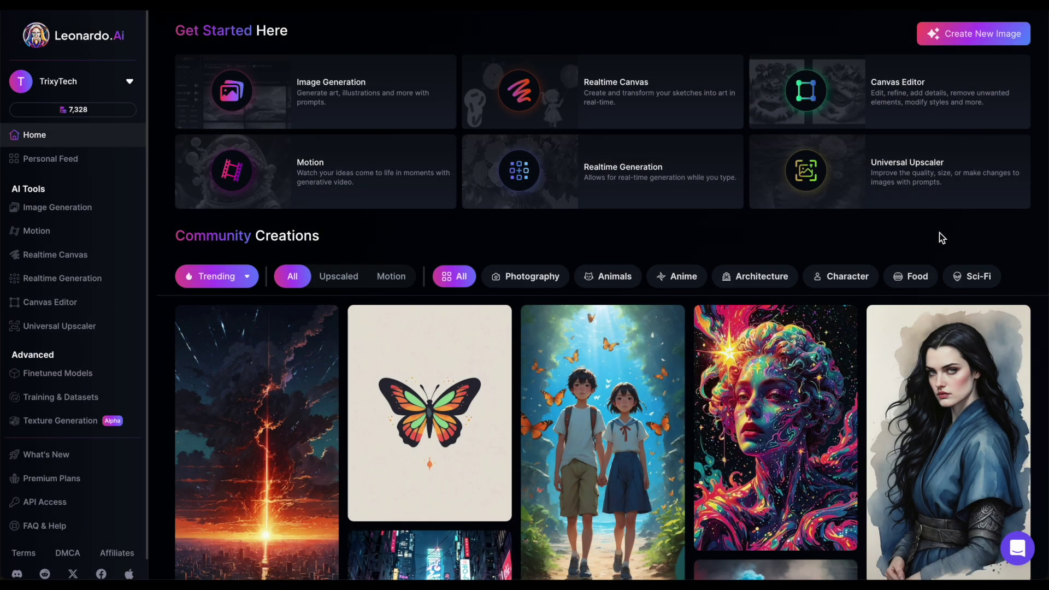
pyautogui.click(88, 207)
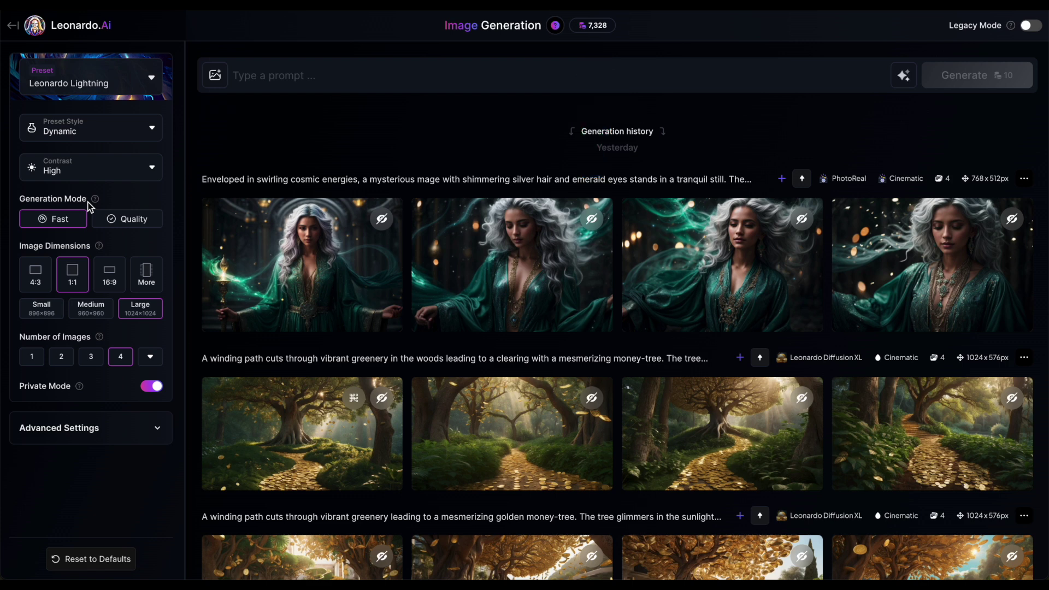
# Step: Generate four images from the prompt 'a blackbird' and expand Advanced Settings
pyautogui.click(277, 75)
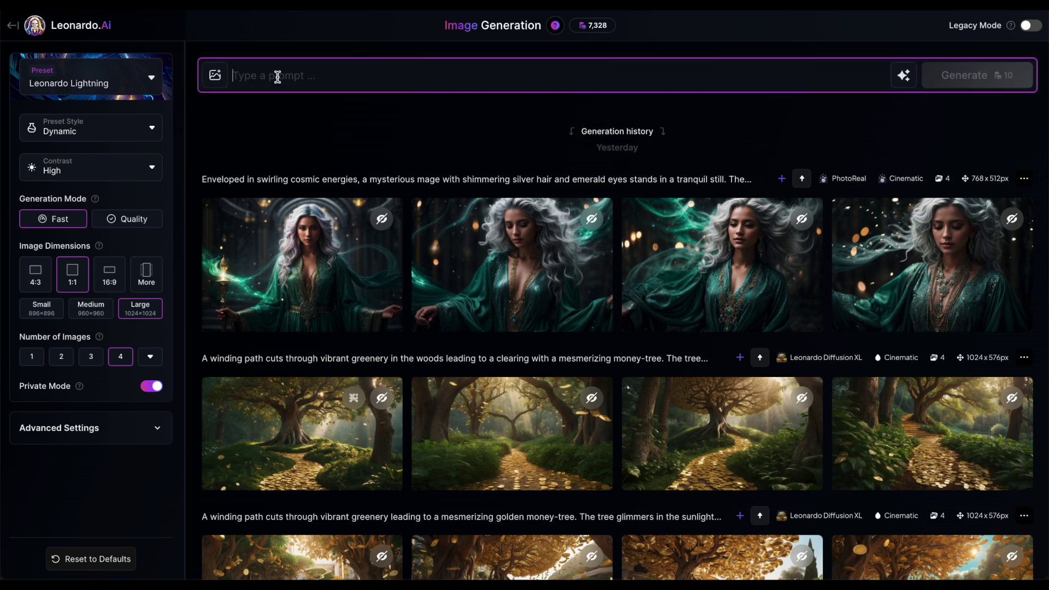
pyautogui.write('a blackbird')
pyautogui.press('Return')
pyautogui.click(126, 434)
pyautogui.scroll(-3, 124, 429)
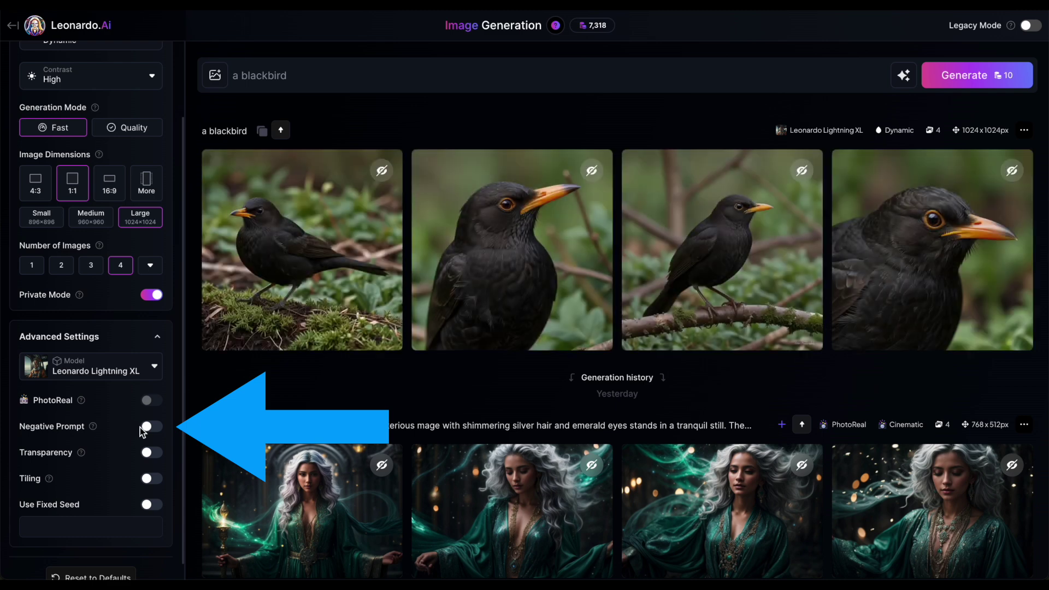
# Step: Generate blackbirds with the negative prompt 'branches', then remove that negative prompt
pyautogui.click(151, 427)
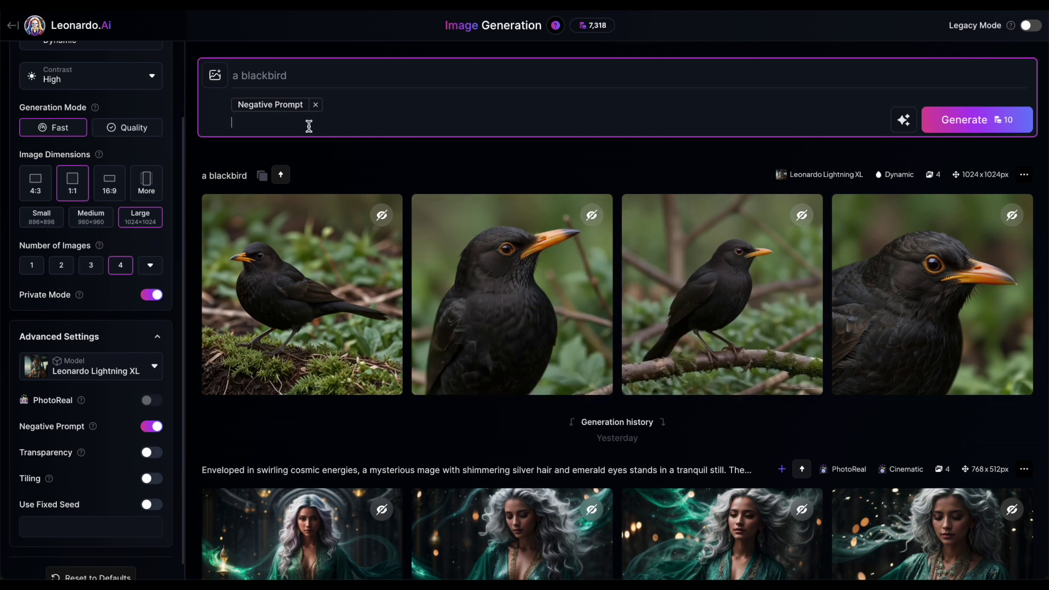
pyautogui.write('branches')
pyautogui.click(970, 121)
pyautogui.scroll(3, 114, 452)
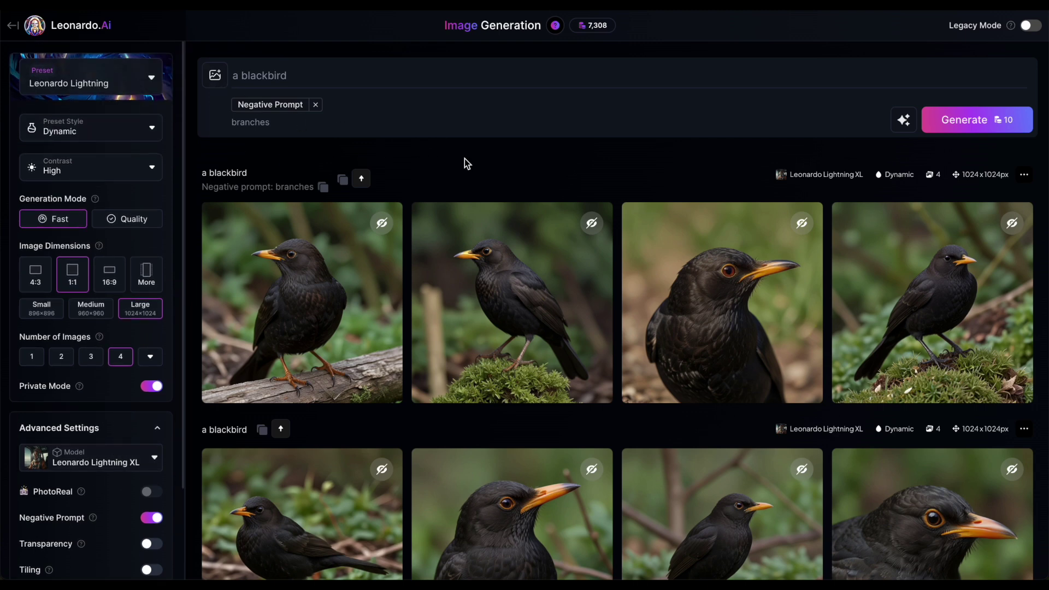
pyautogui.click(316, 105)
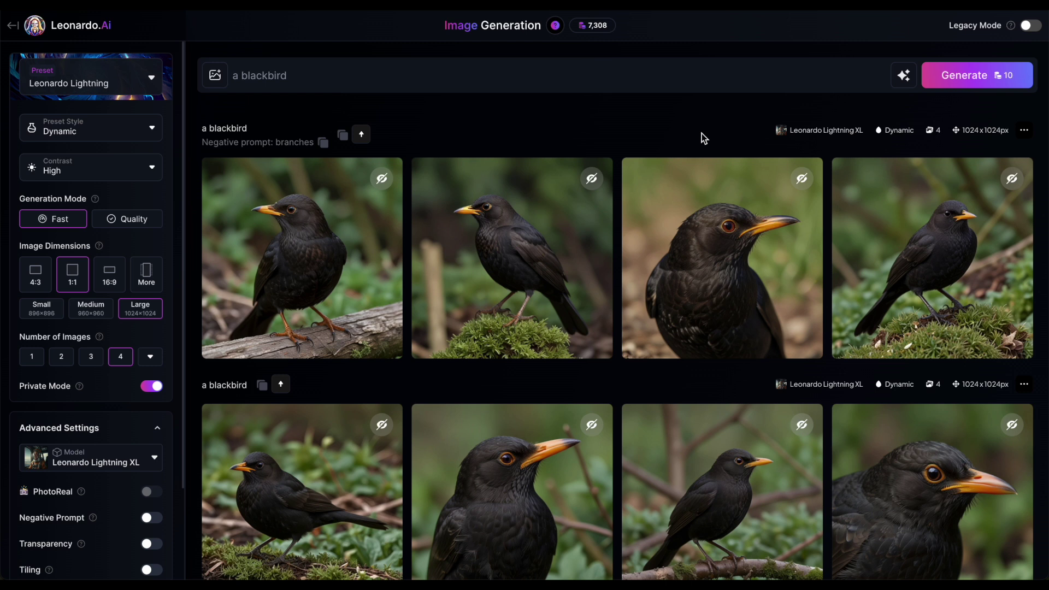
pyautogui.click(904, 78)
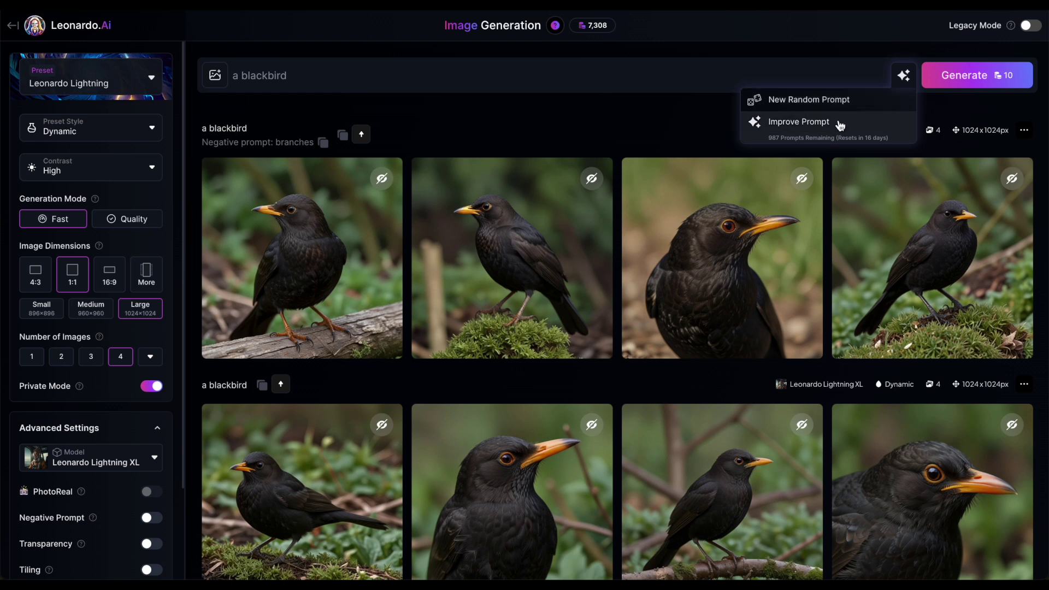
# Step: Use Improve Prompt to rewrite 'a blackbird' as a detailed obsidian-feathered blackbird scene
pyautogui.click(867, 119)
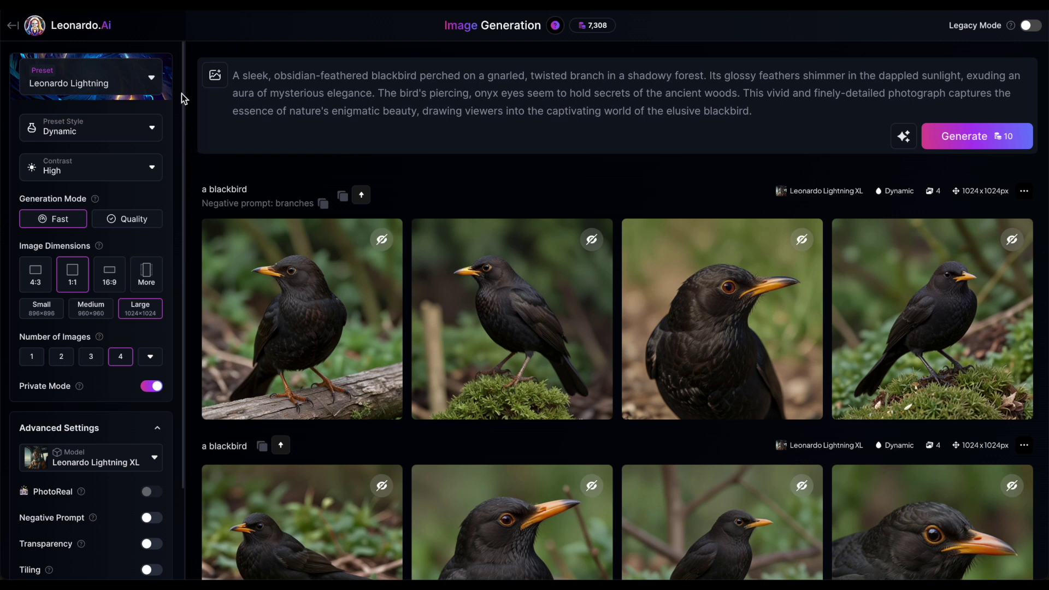
# Step: Apply the Anime preset, giving Leonardo Anime XL with Anime General style
pyautogui.click(153, 81)
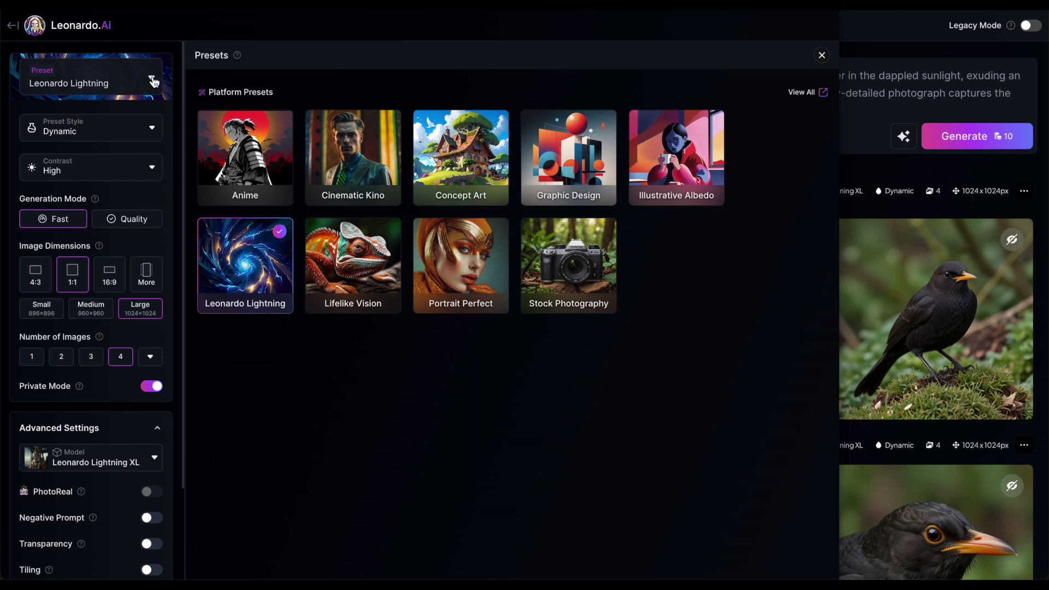
pyautogui.click(248, 146)
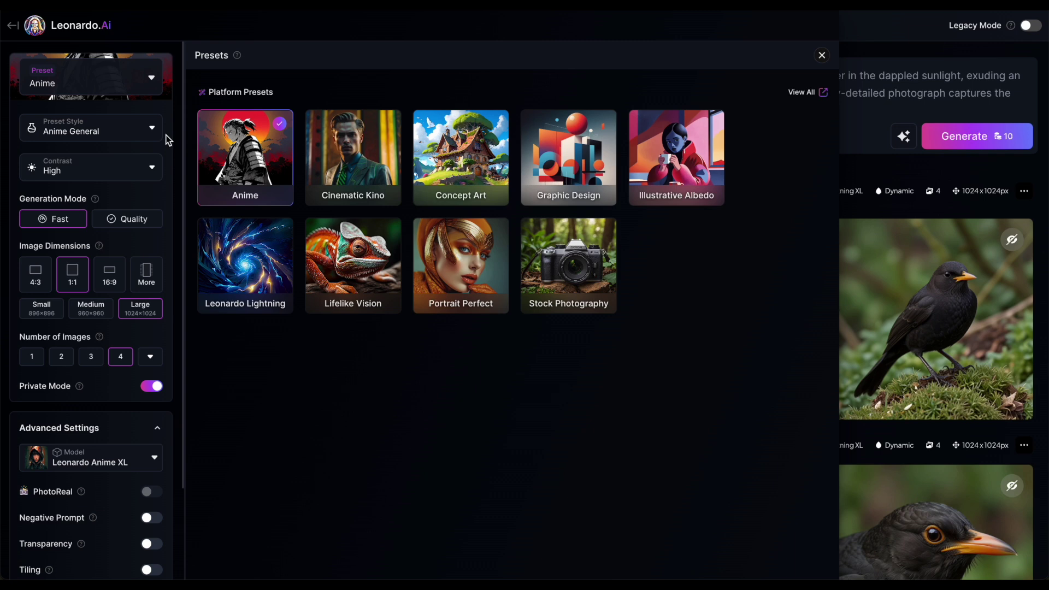
pyautogui.click(822, 55)
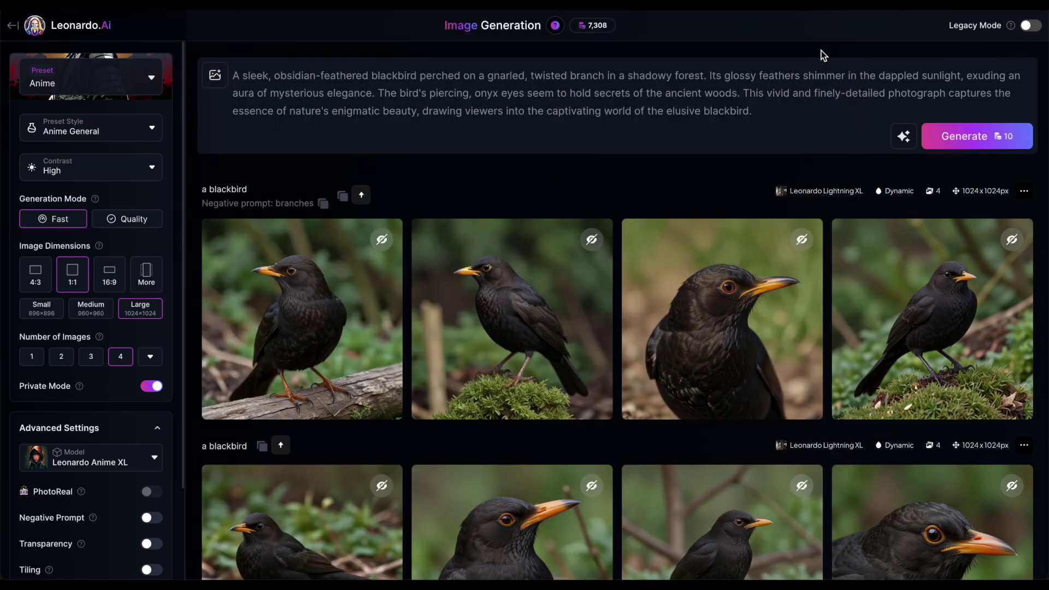
pyautogui.click(151, 130)
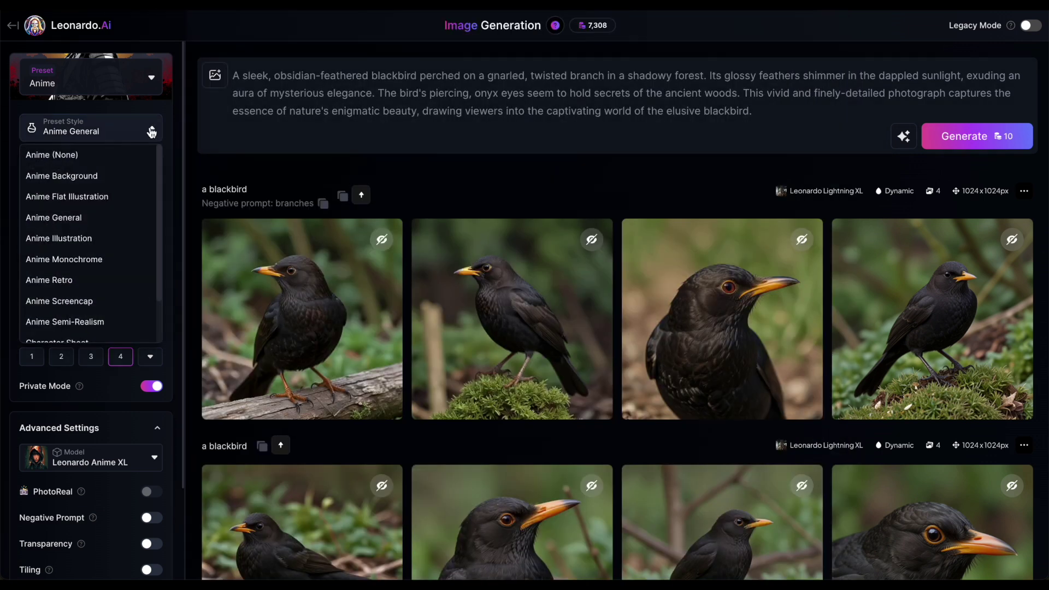
pyautogui.moveTo(159, 157)
pyautogui.mouseDown()
pyautogui.moveTo(162, 204)
pyautogui.moveTo(158, 153)
pyautogui.mouseUp()
pyautogui.moveTo(159, 150)
pyautogui.mouseDown()
pyautogui.moveTo(162, 206)
pyautogui.moveTo(159, 162)
pyautogui.mouseUp()
pyautogui.click(154, 131)
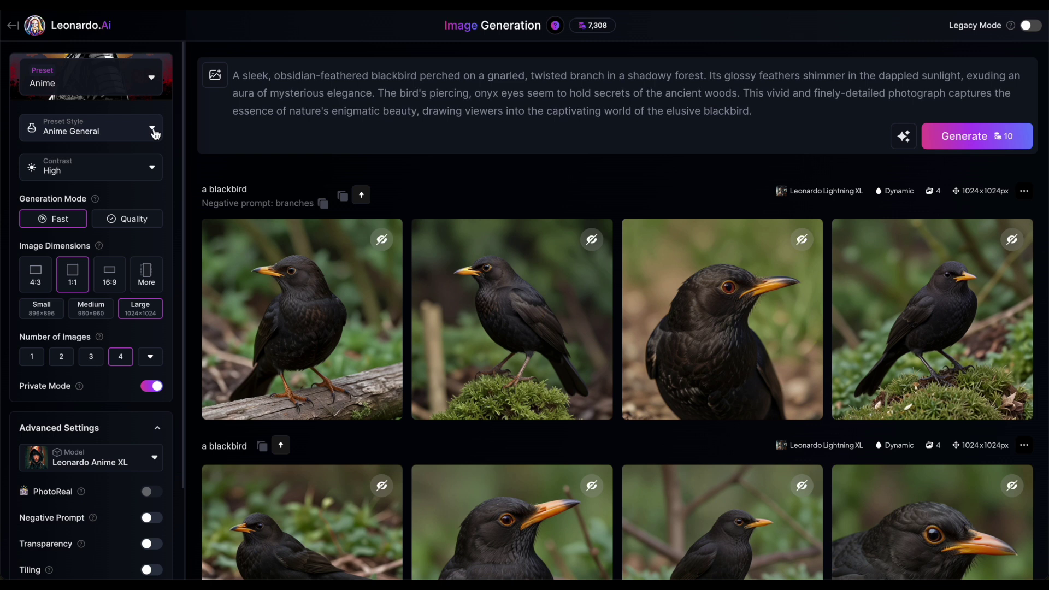
# Step: Change Generation Mode from Fast to Quality, raising the cost to 24 credits
pyautogui.click(153, 170)
pyautogui.click(130, 224)
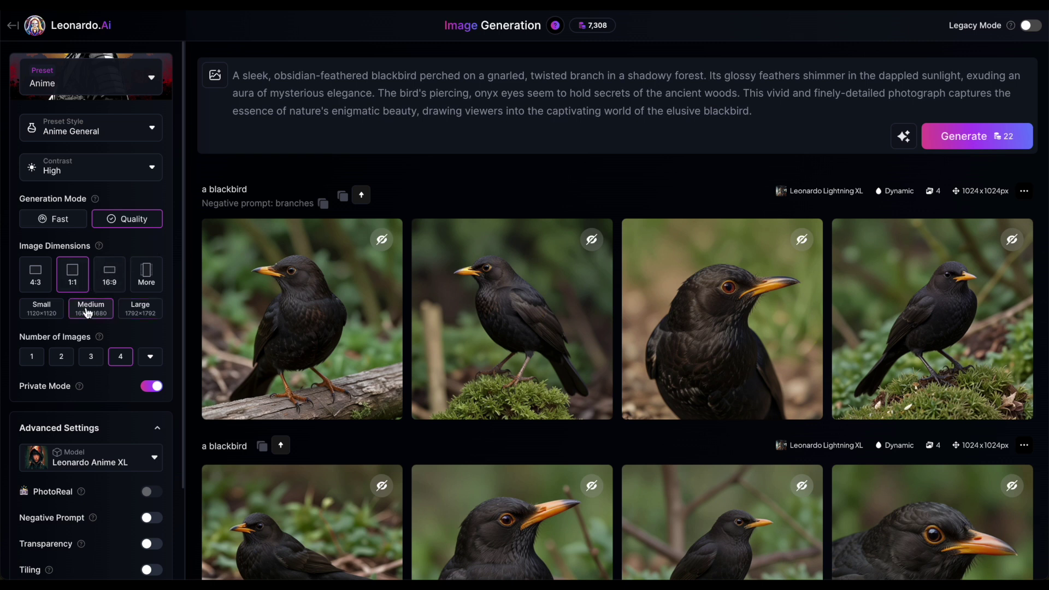
pyautogui.click(147, 277)
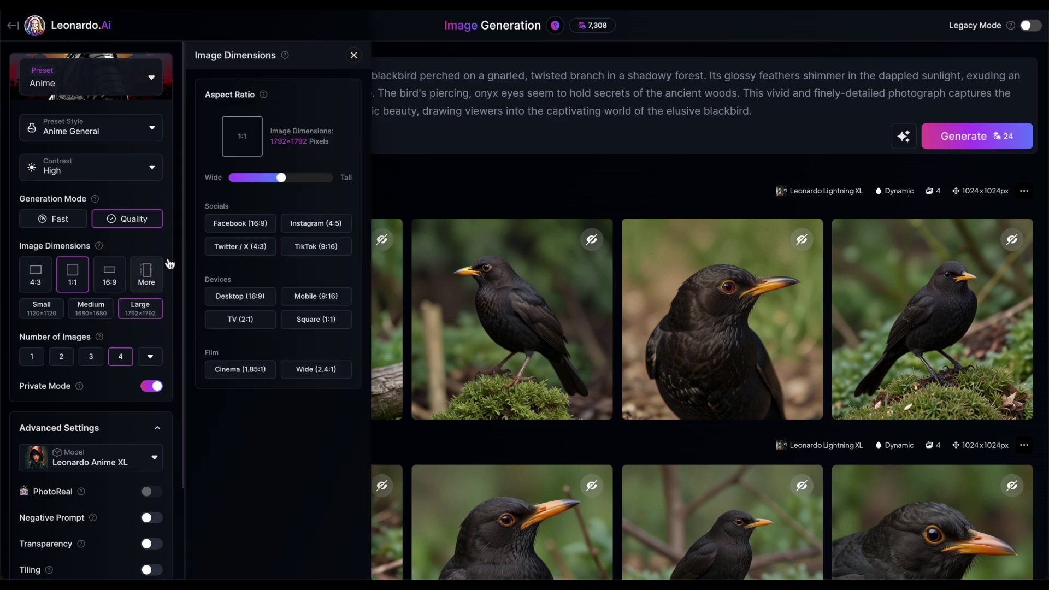
# Step: Set image dimensions to Cinema 1.85:1 at 2464×1344, raising the cost to 25 credits
pyautogui.moveTo(281, 178)
pyautogui.mouseDown()
pyautogui.moveTo(243, 180)
pyautogui.moveTo(317, 183)
pyautogui.moveTo(277, 182)
pyautogui.mouseUp()
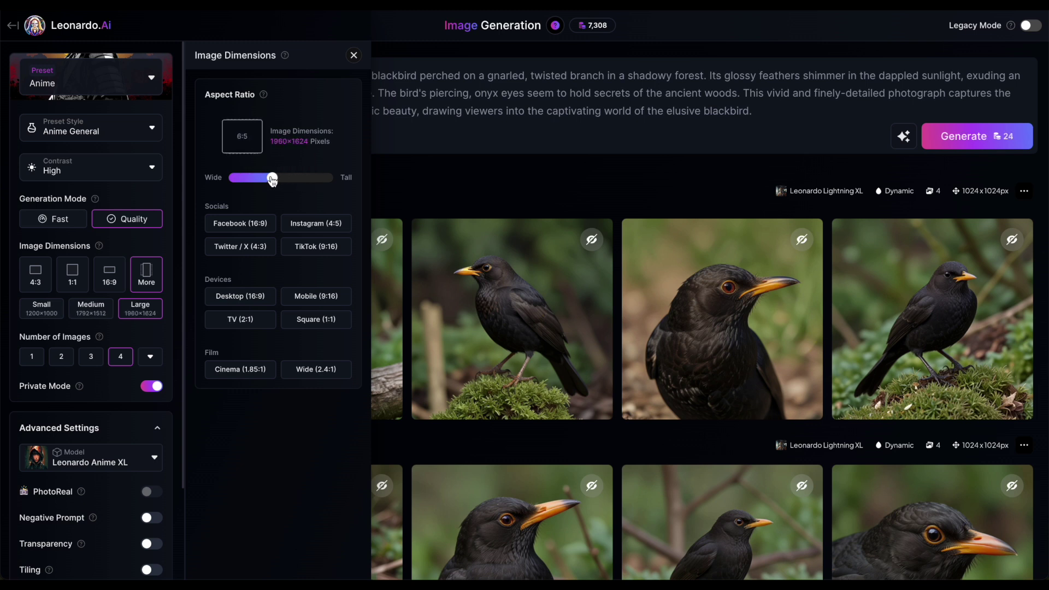
pyautogui.click(238, 228)
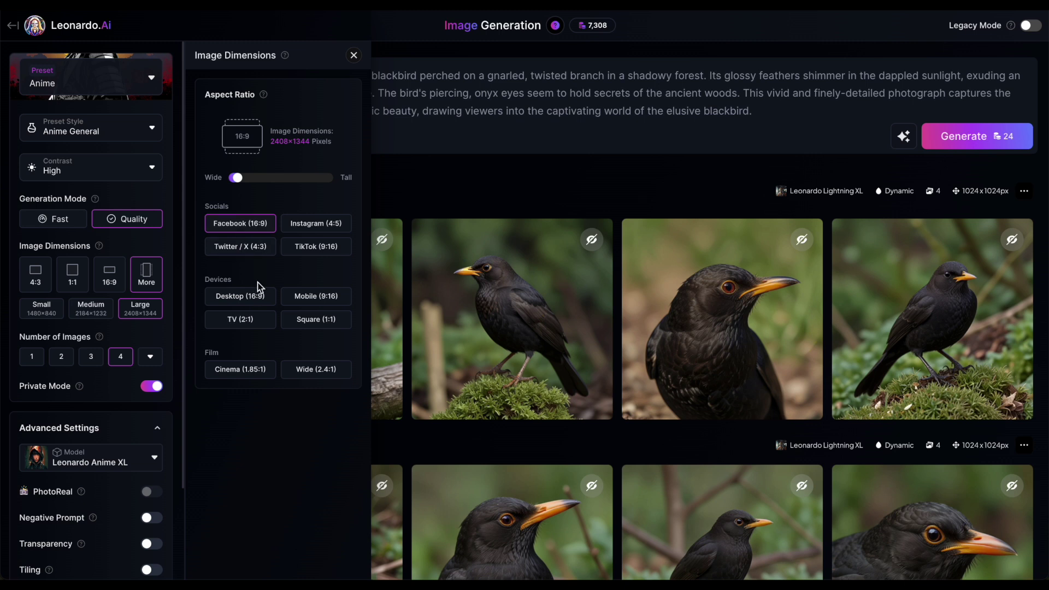
pyautogui.click(308, 322)
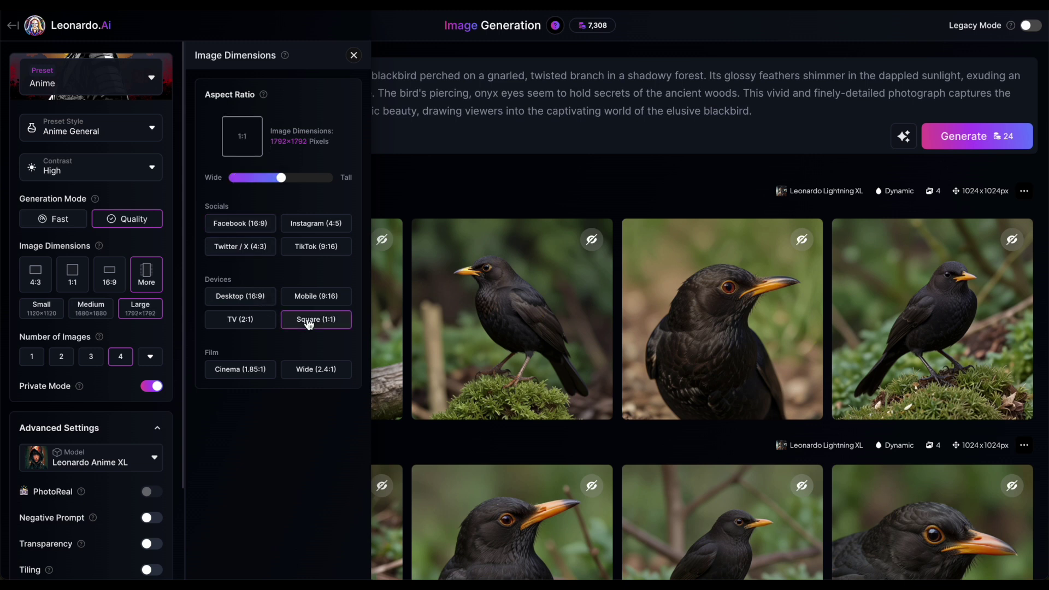
pyautogui.click(238, 369)
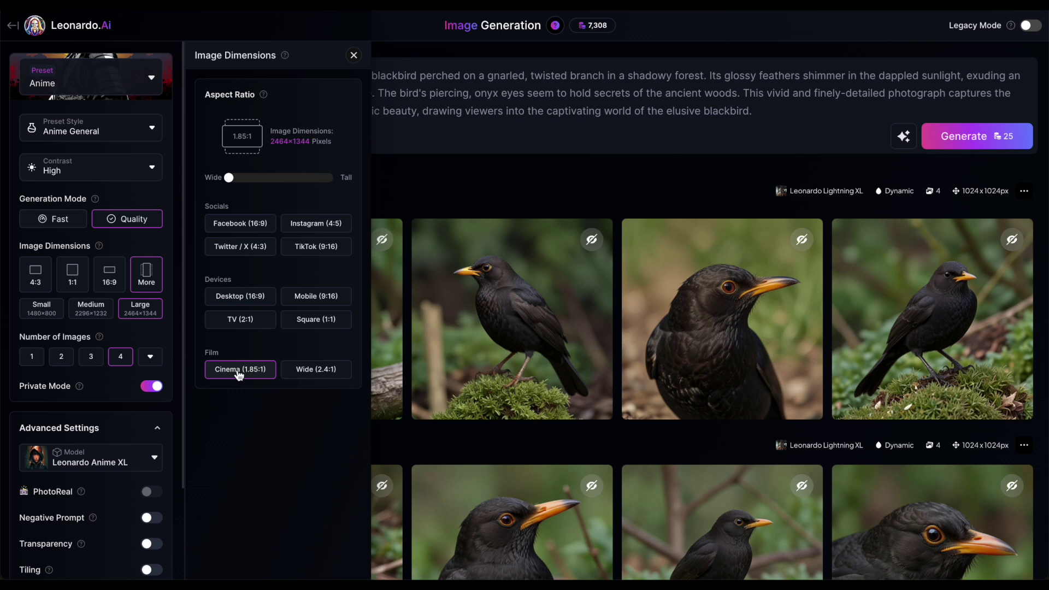
pyautogui.click(353, 56)
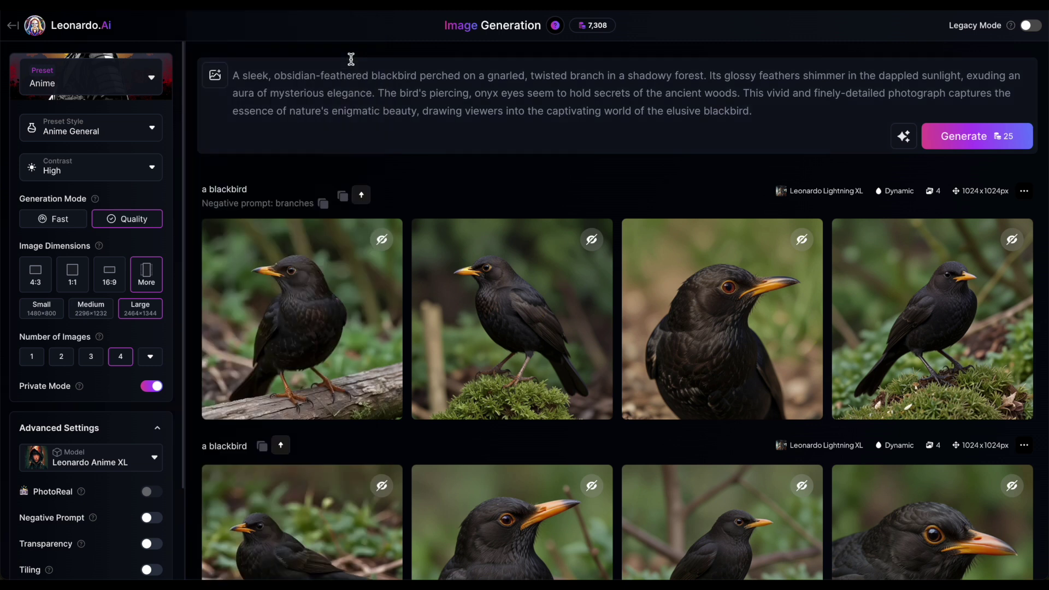
pyautogui.click(152, 360)
# Step: Set Number of Images to 7, bringing the cost to 40 credits
pyautogui.click(151, 415)
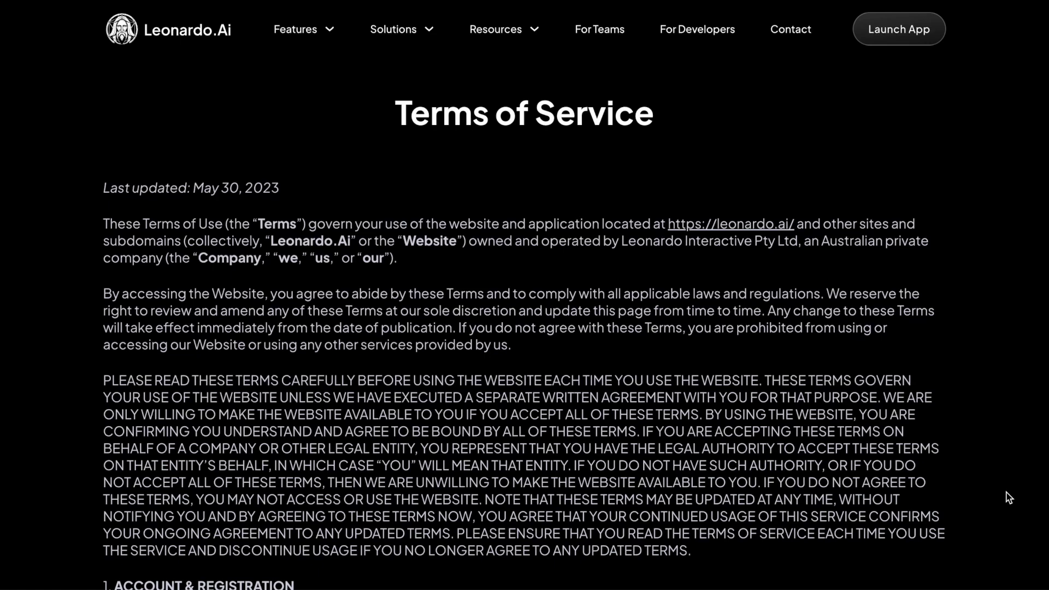
# Step: Highlight the Terms of Service paragraphs on rights to images made public
pyautogui.scroll(-20, 1009, 497)
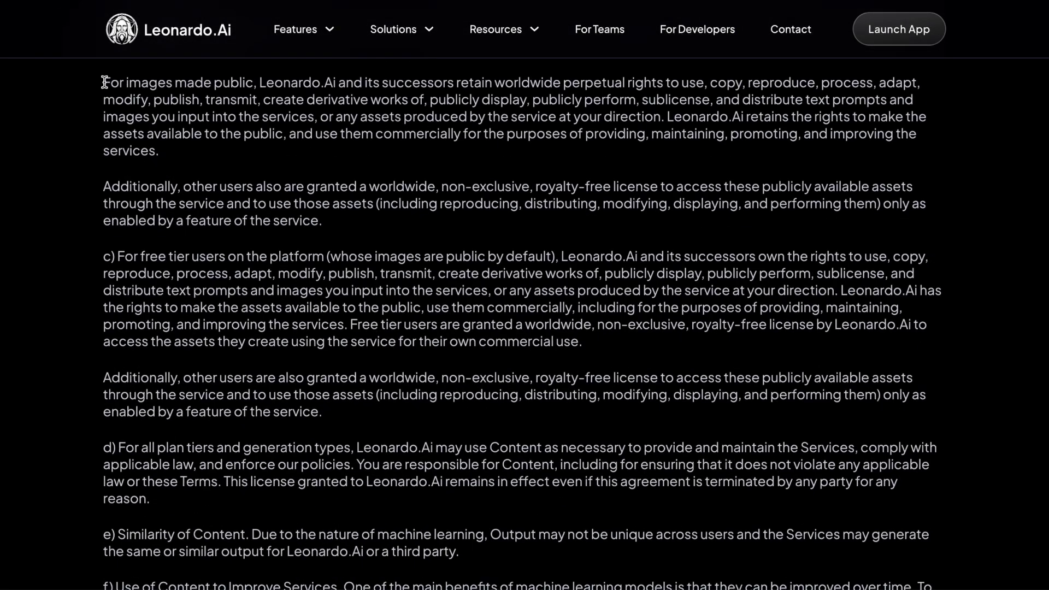
pyautogui.moveTo(103, 82); pyautogui.dragTo(338, 219)
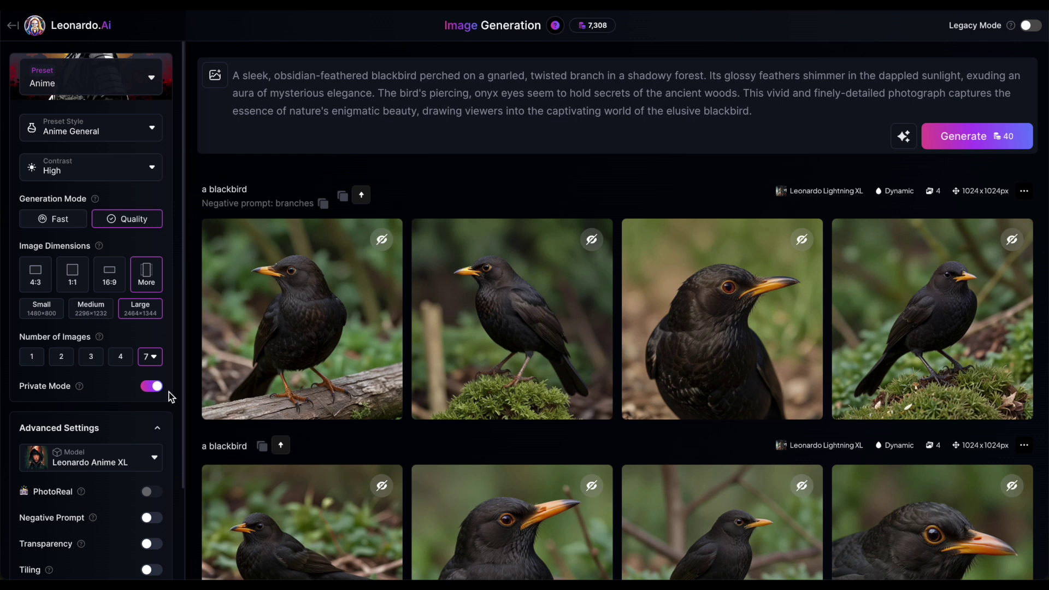
pyautogui.scroll(-1, 168, 392)
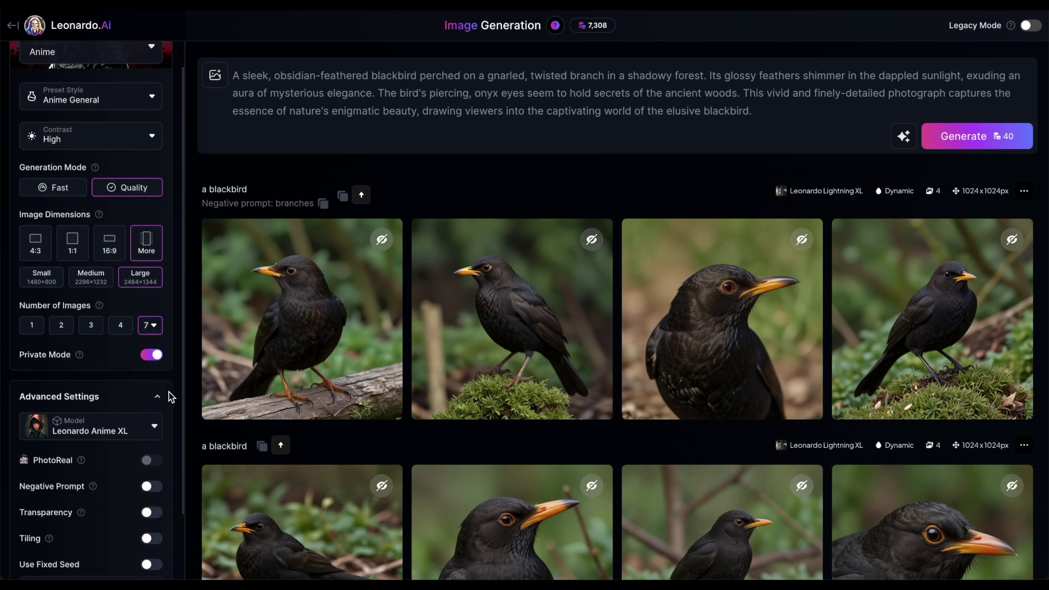
pyautogui.scroll(1, 169, 392)
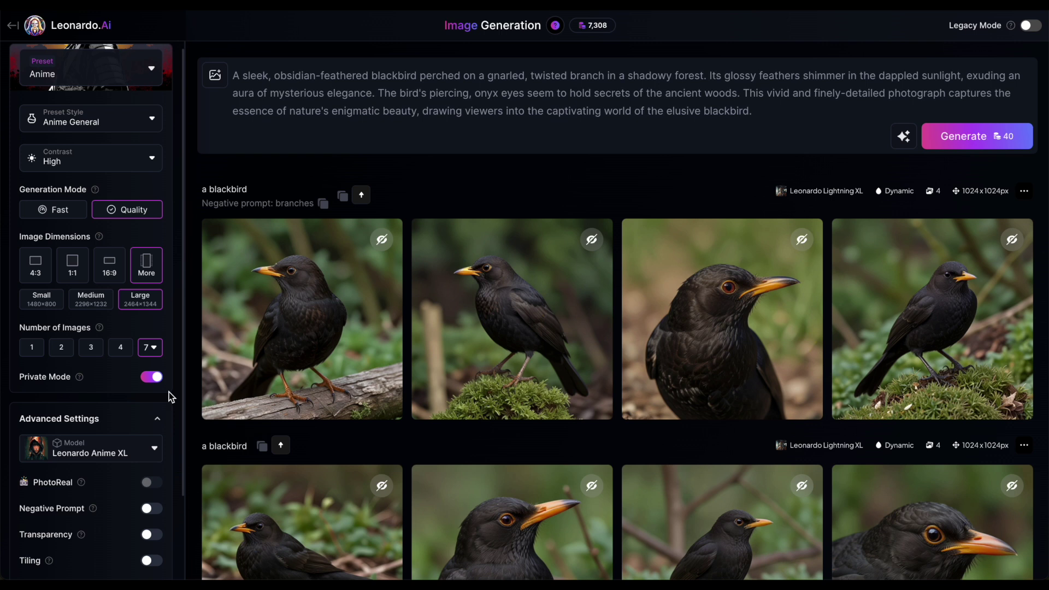
# Step: Switch the model to AlbedoBase XL and go back to the Home dashboard
pyautogui.click(155, 452)
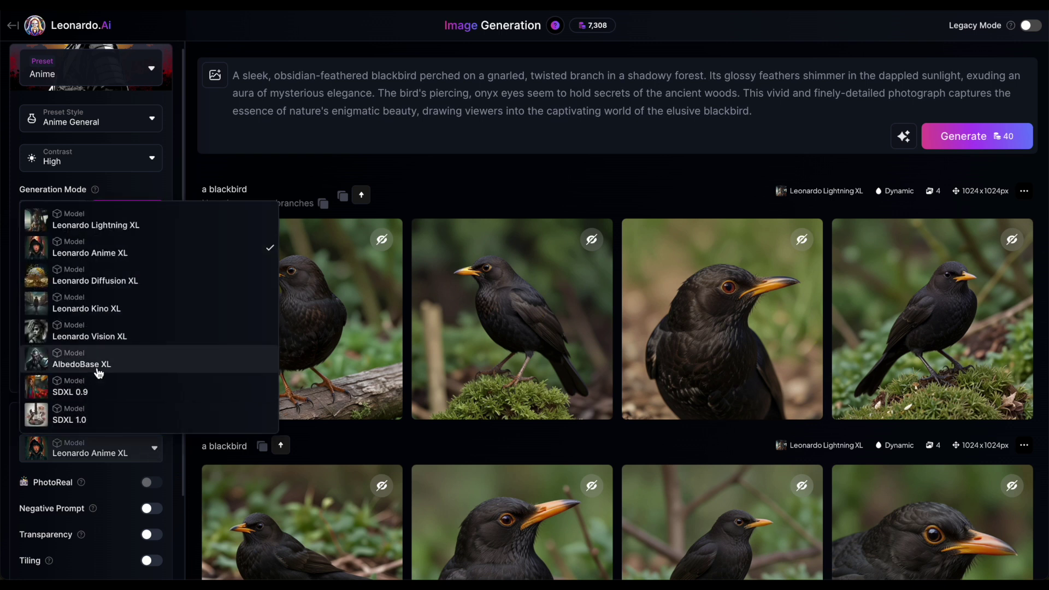
pyautogui.click(159, 365)
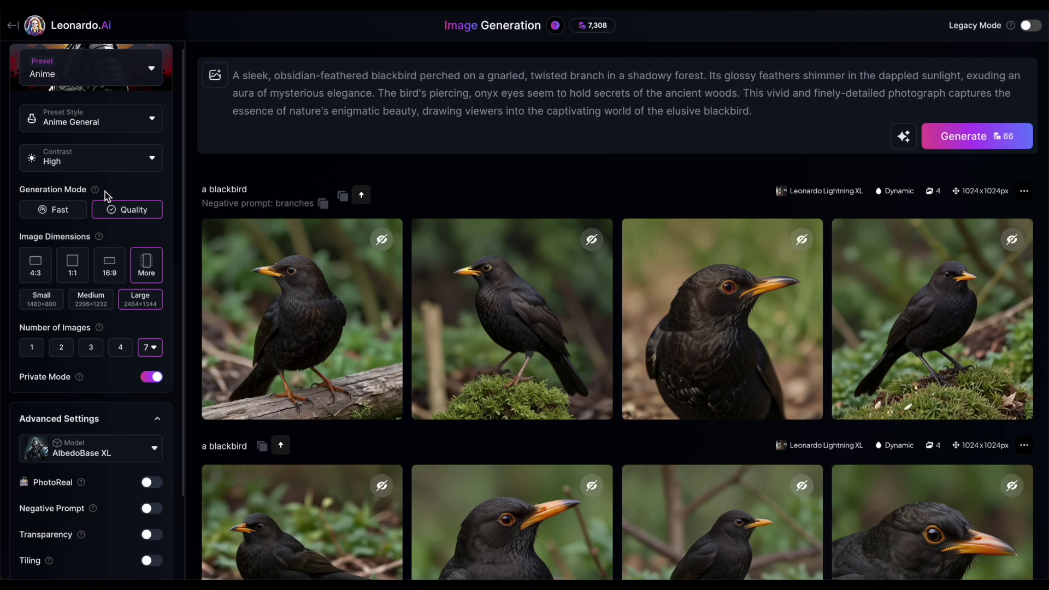
pyautogui.click(12, 25)
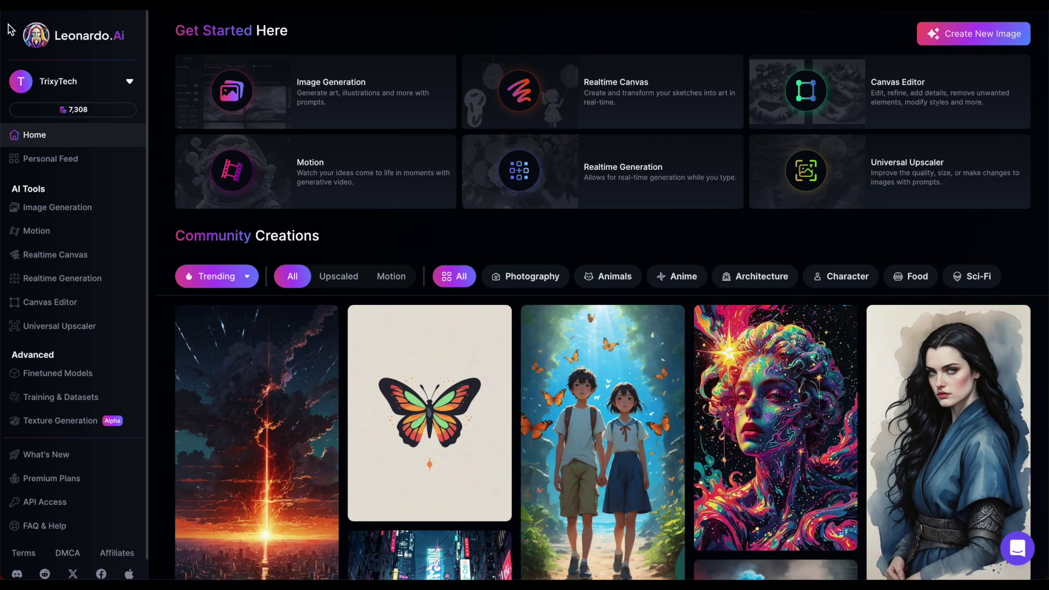
# Step: Pick Leonardo PhotoReal from the Finetuned Models gallery and start generating with it
pyautogui.click(68, 376)
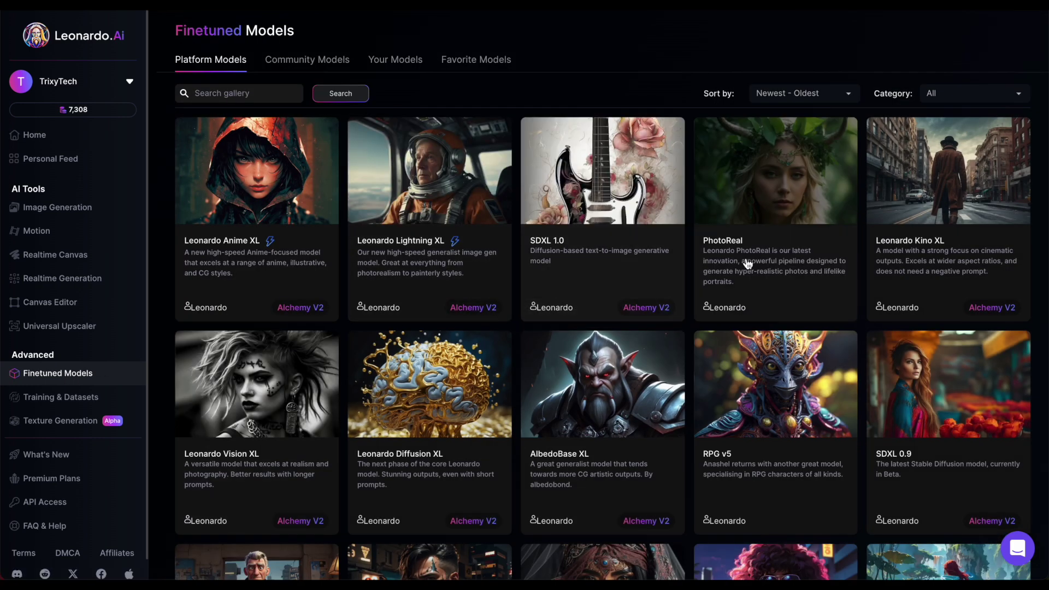
pyautogui.click(761, 203)
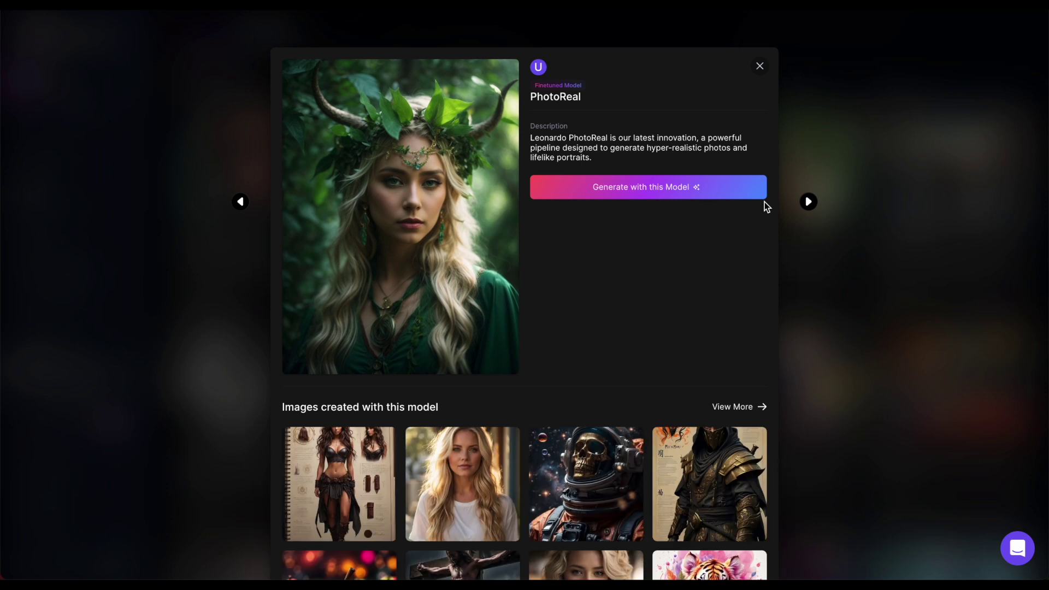
pyautogui.click(644, 191)
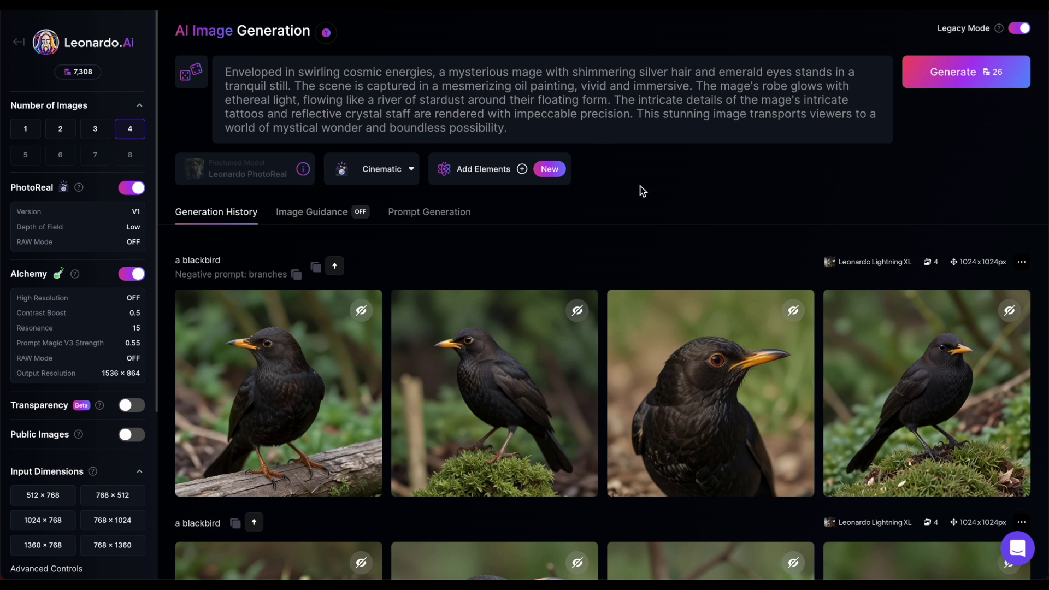
# Step: Turn off Legacy Mode and enable the PhotoReal toggle under Advanced Settings
pyautogui.click(1014, 30)
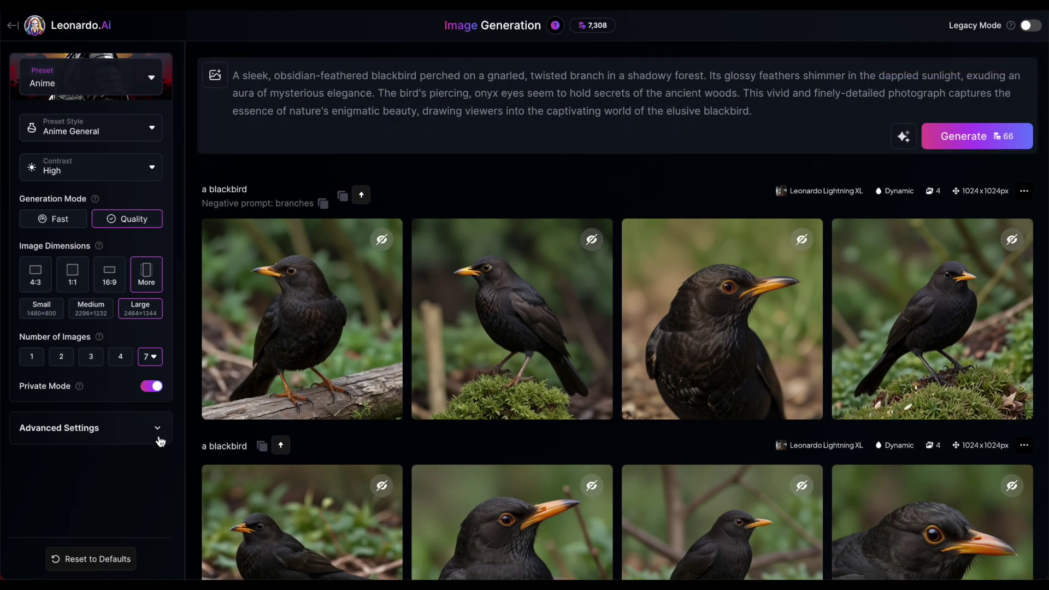
pyautogui.click(159, 439)
pyautogui.scroll(-2, 106, 482)
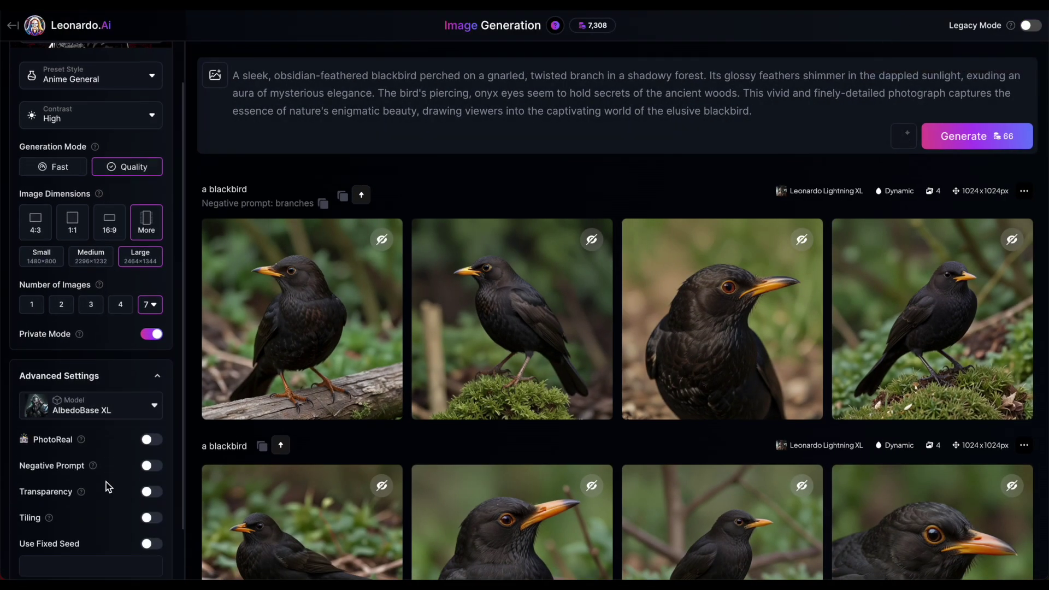
pyautogui.scroll(-1, 106, 481)
pyautogui.click(152, 381)
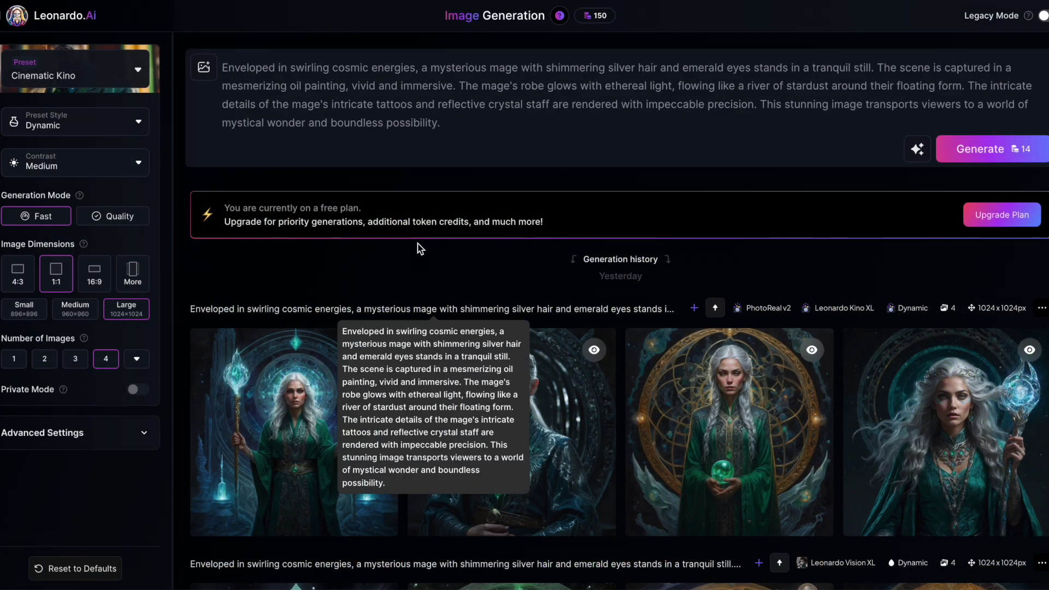
pyautogui.click(203, 67)
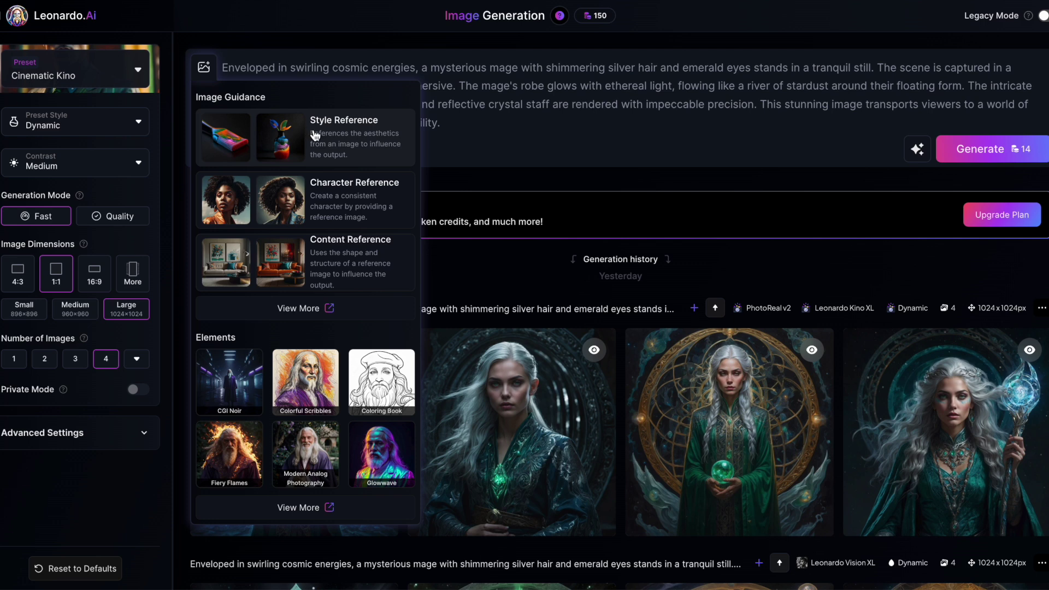
# Step: Show all image guidance types and choose Character Reference
pyautogui.click(315, 309)
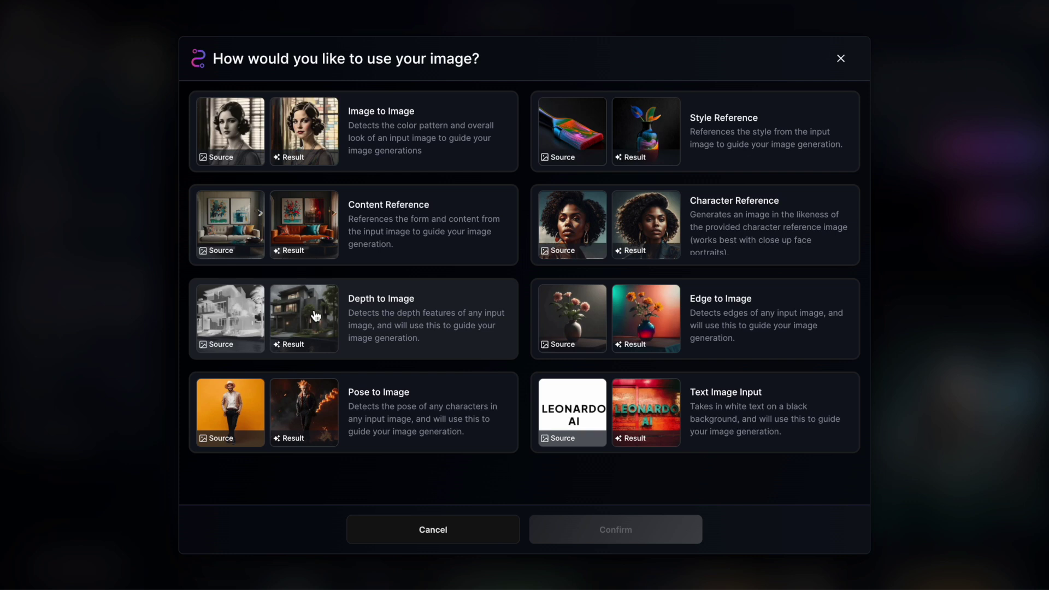
pyautogui.click(741, 224)
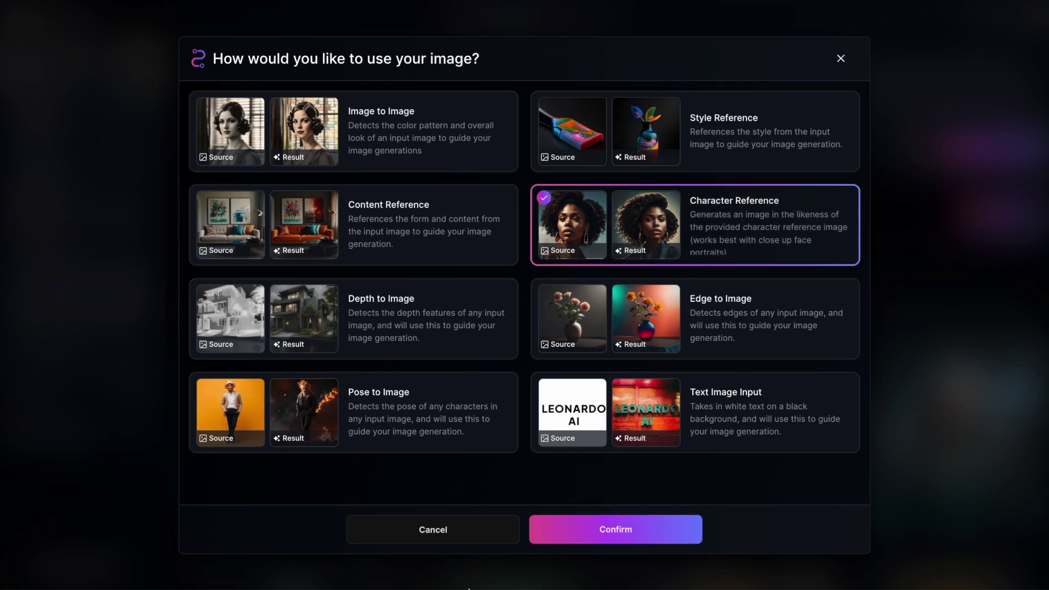
# Step: Attach the uploaded woman's portrait as the Character Reference, raising the cost to 16 credits
pyautogui.click(566, 530)
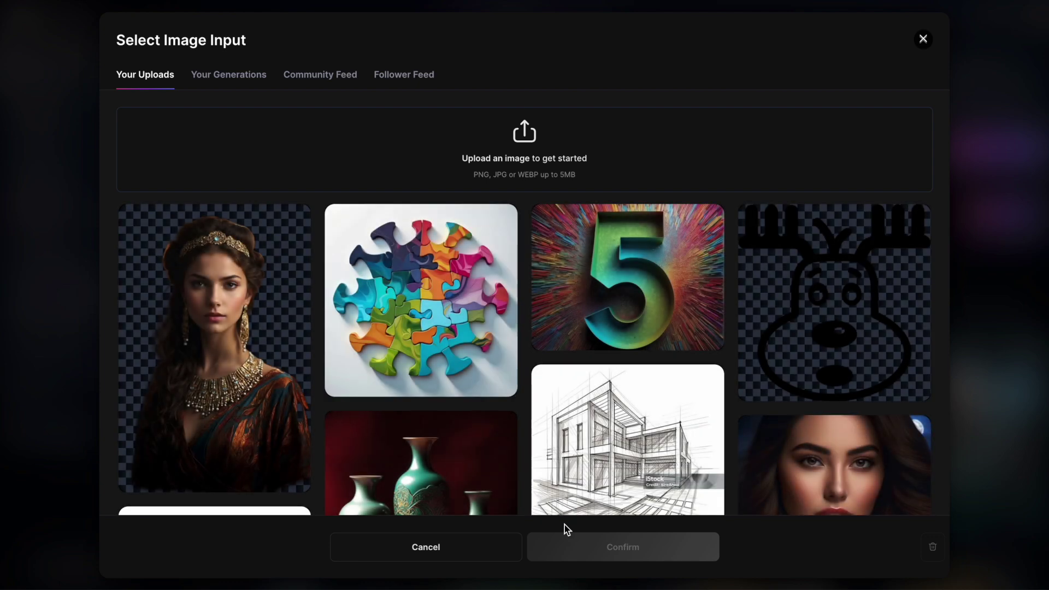
pyautogui.click(236, 392)
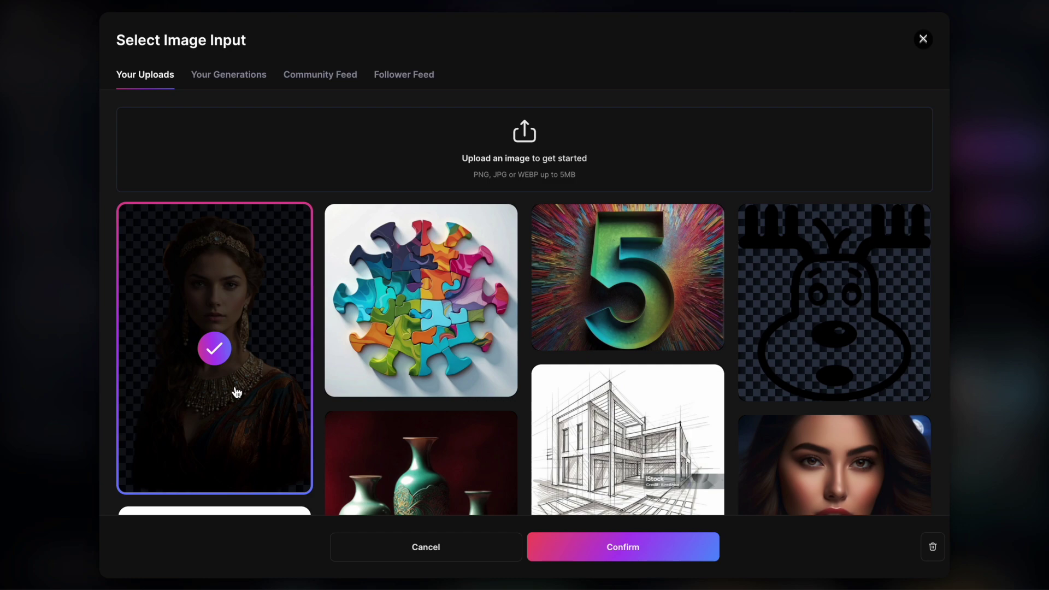
pyautogui.click(671, 557)
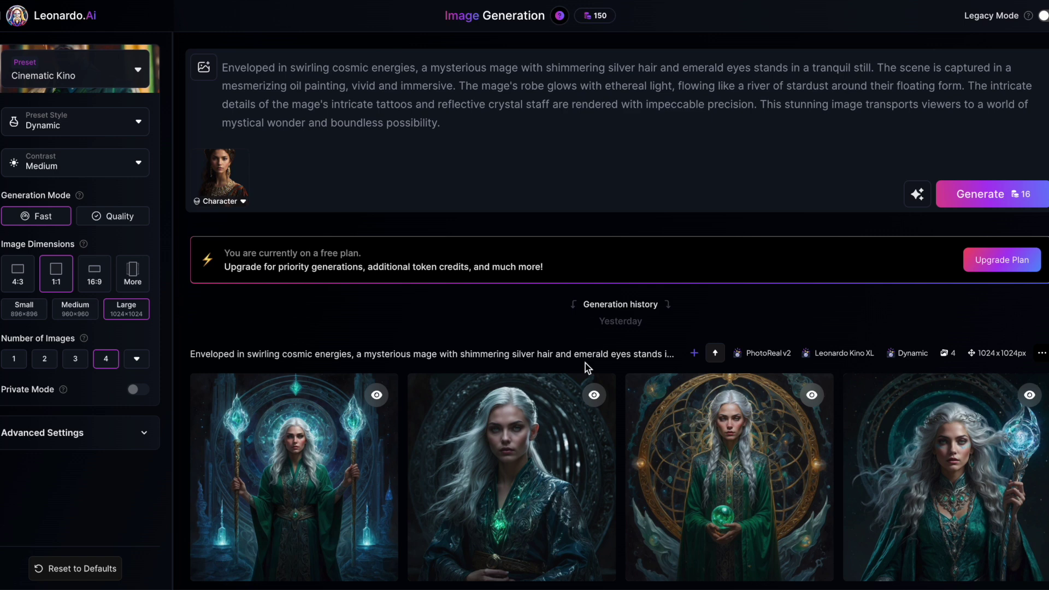
# Step: Generate character-guided mage portraits, then set the Character Reference strength to High
pyautogui.click(966, 199)
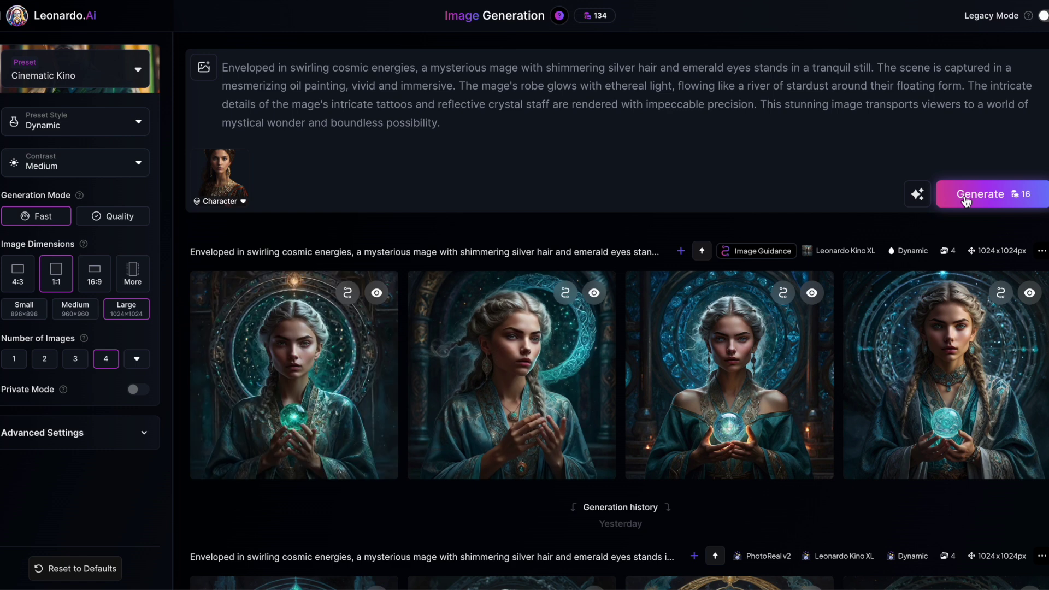
pyautogui.moveTo(220, 172)
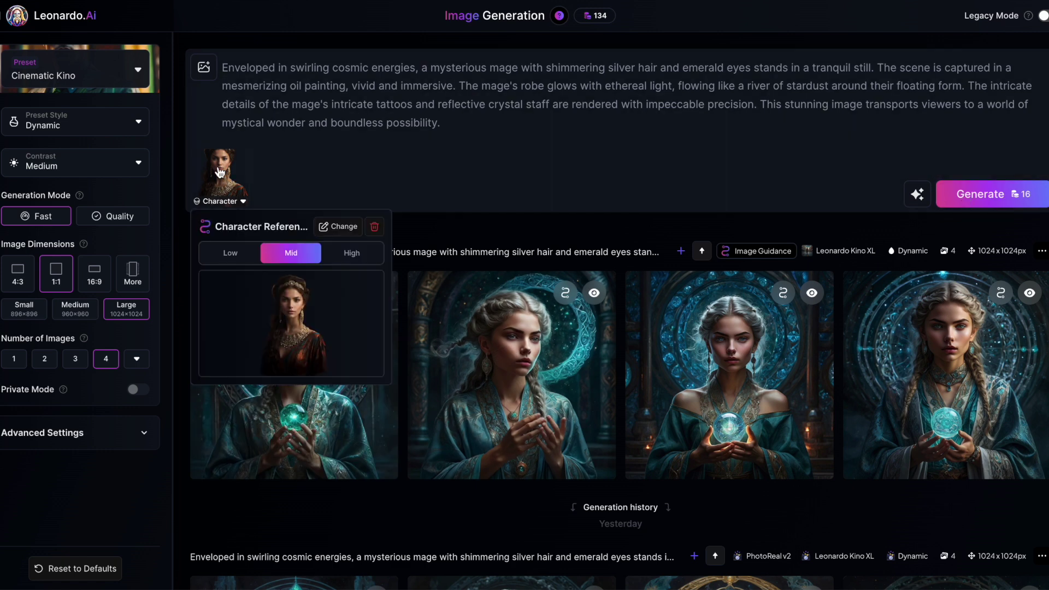
pyautogui.click(355, 254)
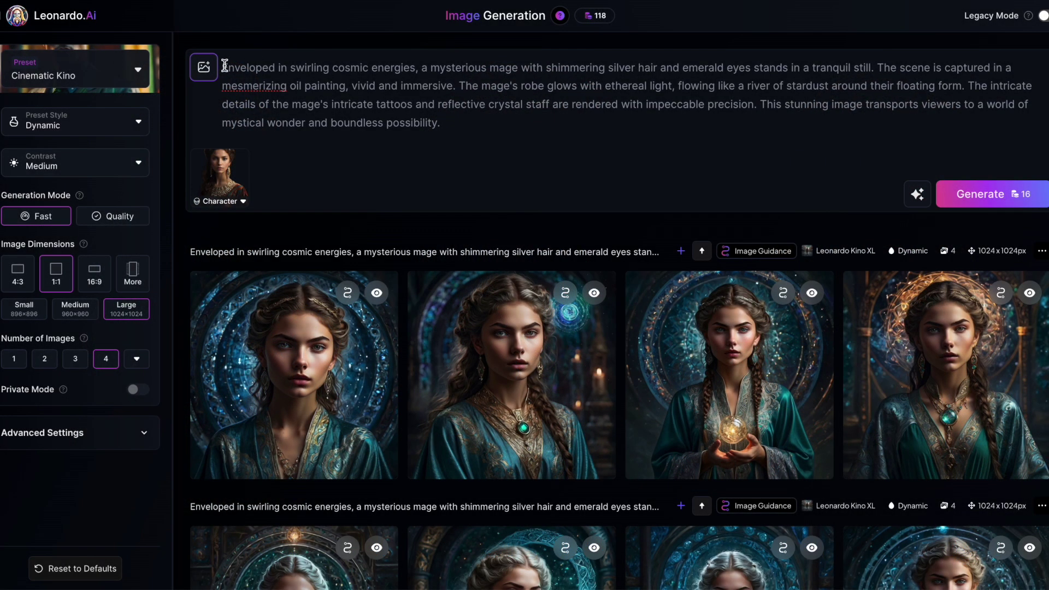
pyautogui.click(204, 66)
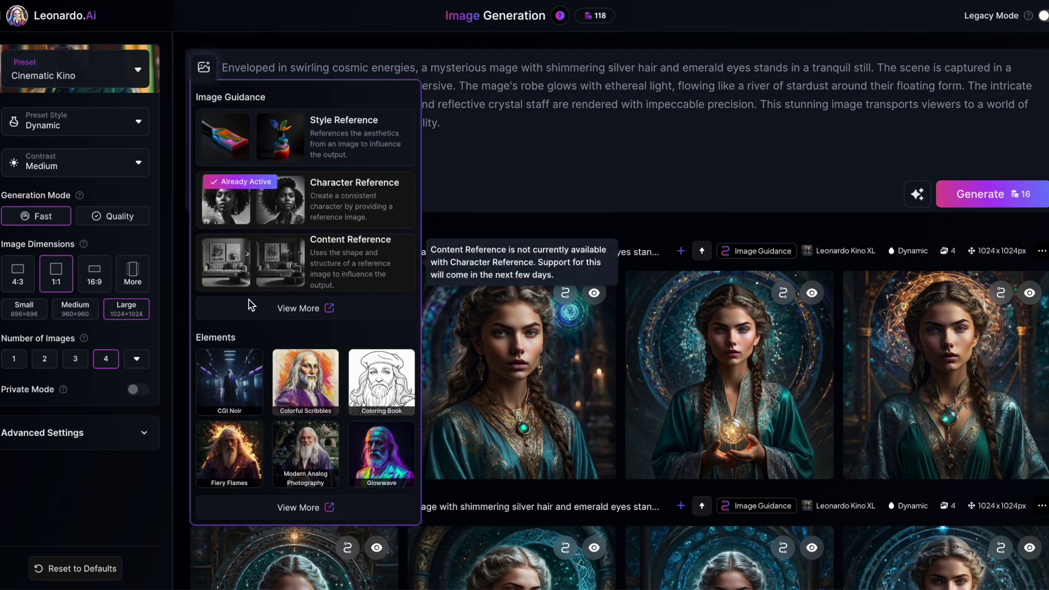
# Step: Add the Fiery Flames element at strength 0.70 and generate four fiery mage images
pyautogui.click(235, 440)
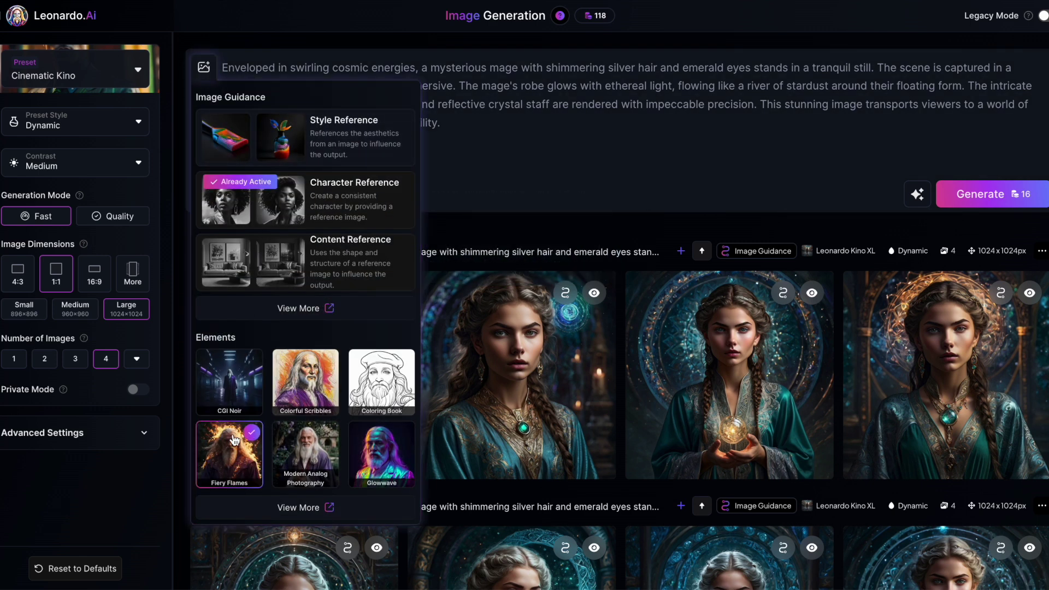
pyautogui.click(582, 143)
pyautogui.click(981, 196)
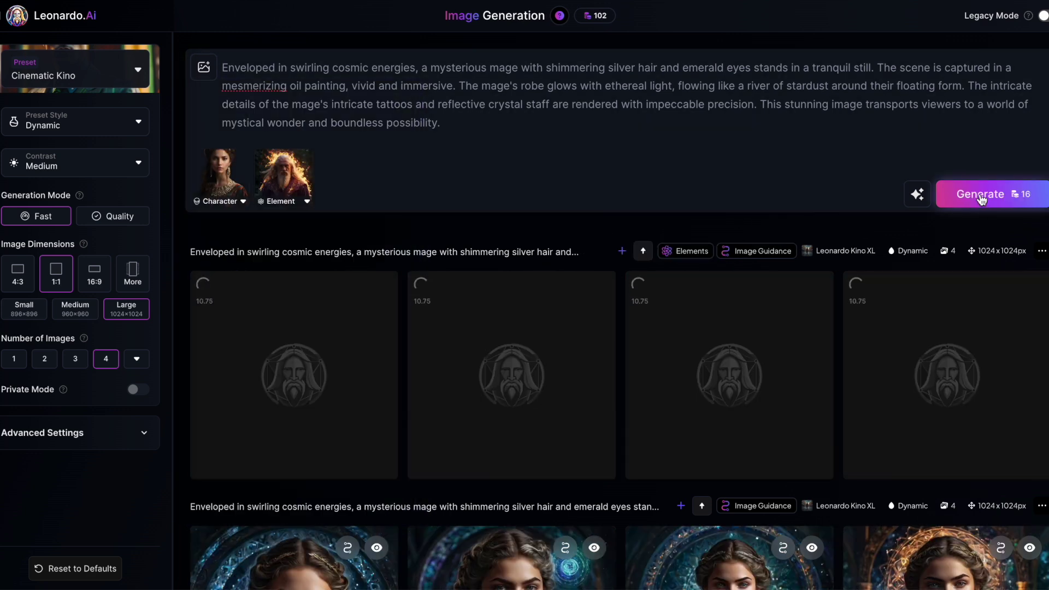
pyautogui.moveTo(362, 228)
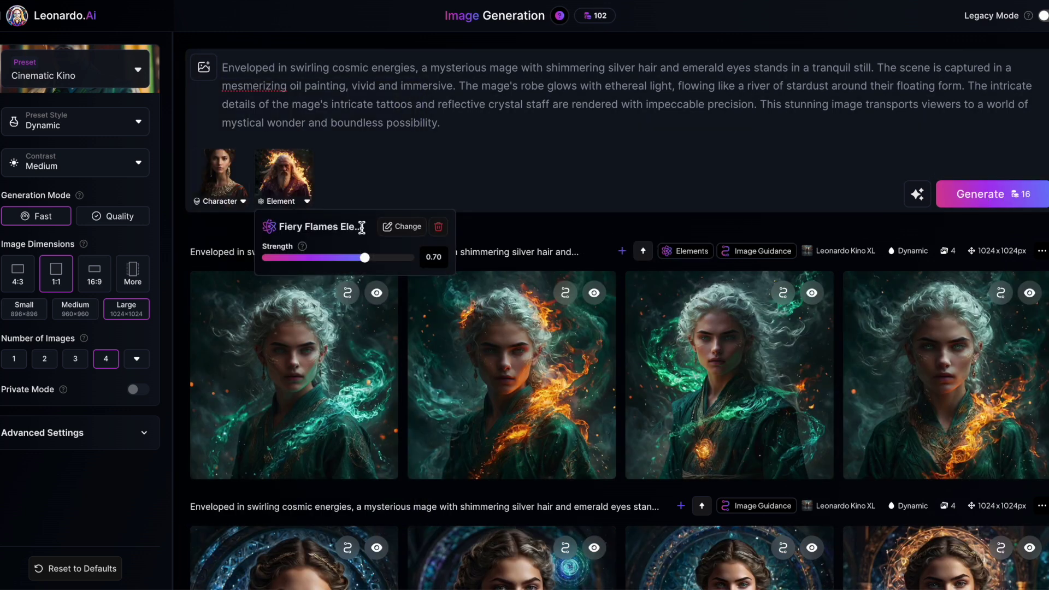